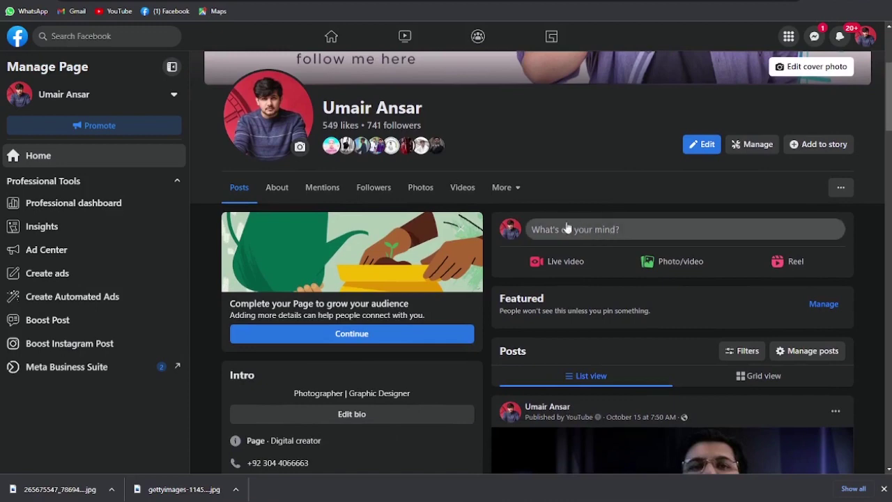
Create a new post from the Meta Business Suite planner and include the Instagram account as a publishing destination
{"action": "left_click", "coordinate": [670, 231]}
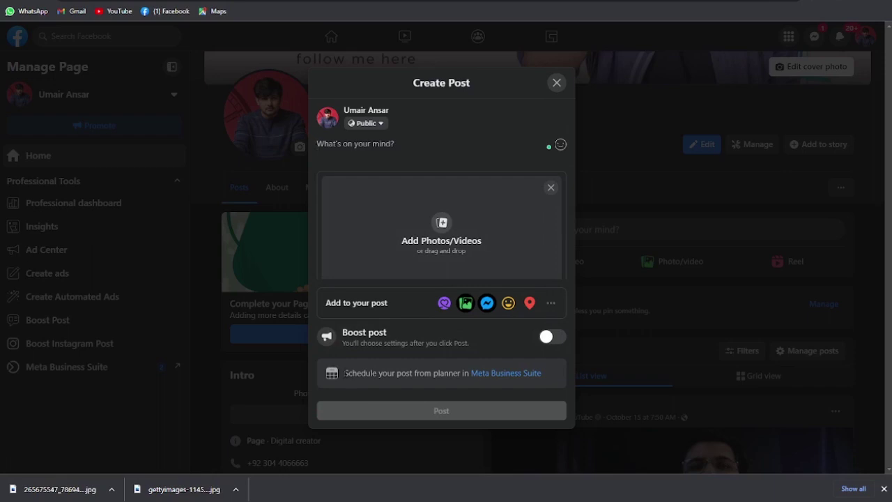
{"action": "left_click", "coordinate": [502, 374]}
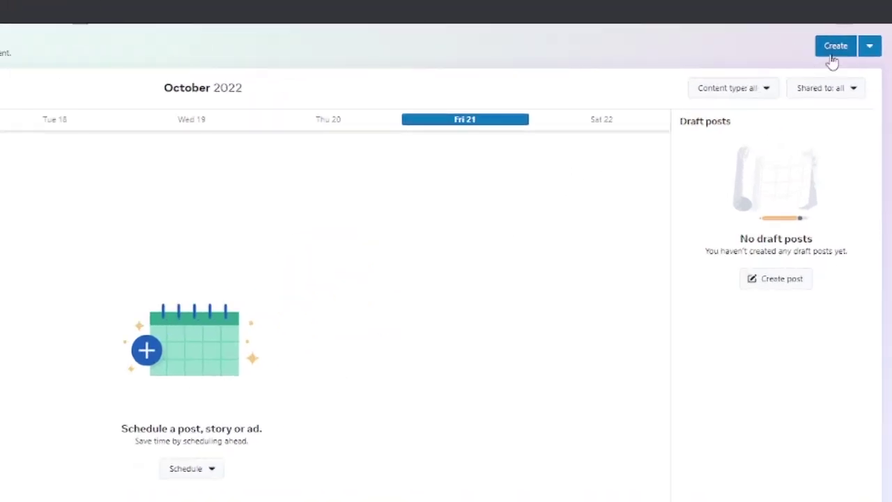
{"action": "left_click", "coordinate": [833, 56]}
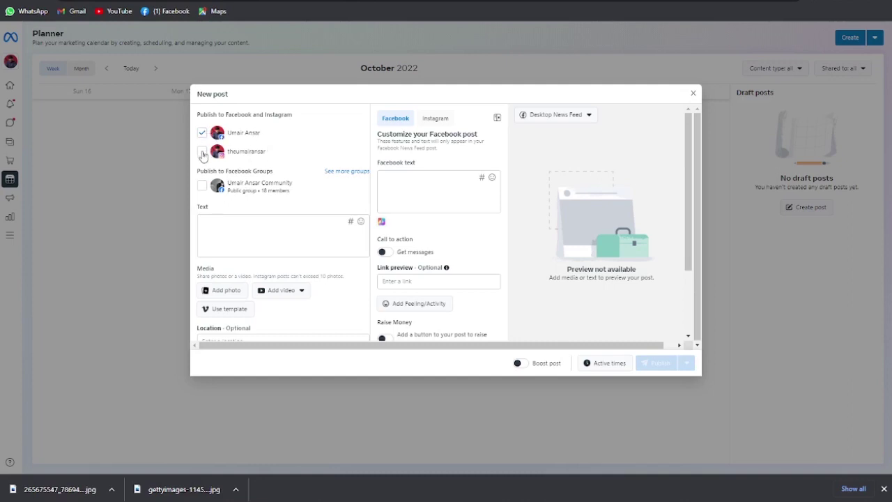
{"action": "left_click", "coordinate": [202, 152]}
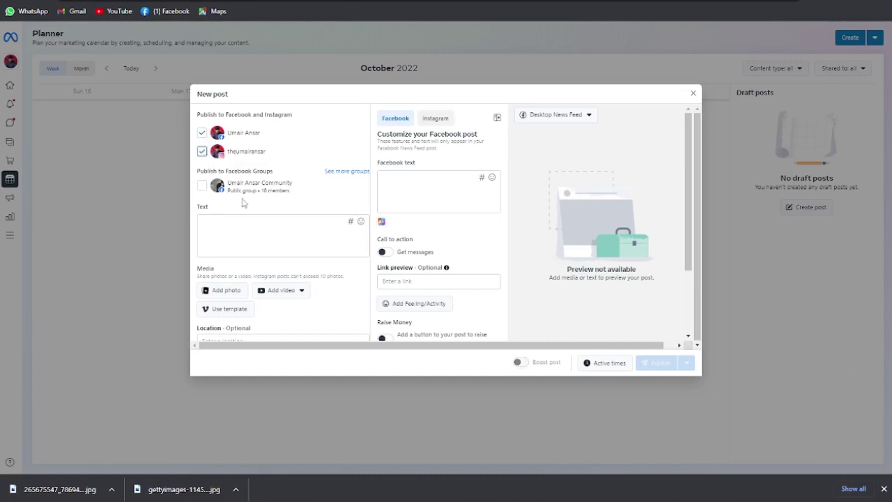
Look through the popular, recent and saved hashtags for the post text, and leave without adding any
{"action": "left_click", "coordinate": [253, 220]}
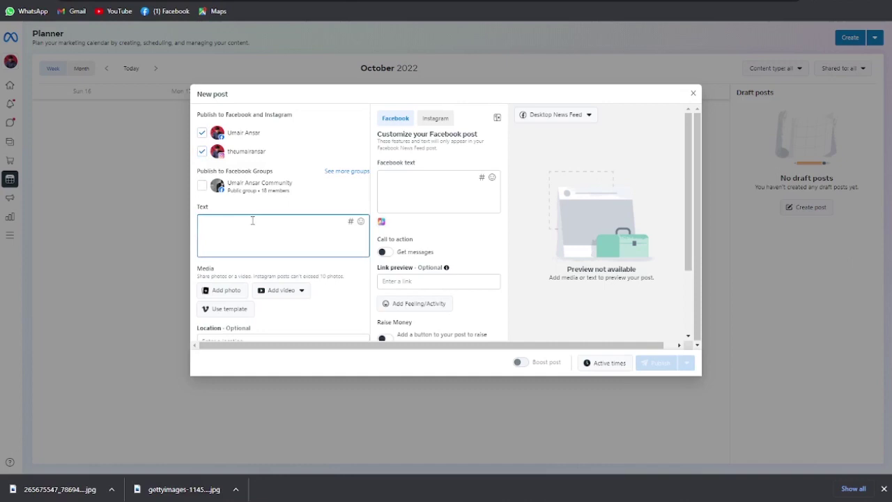
{"action": "left_click", "coordinate": [352, 223]}
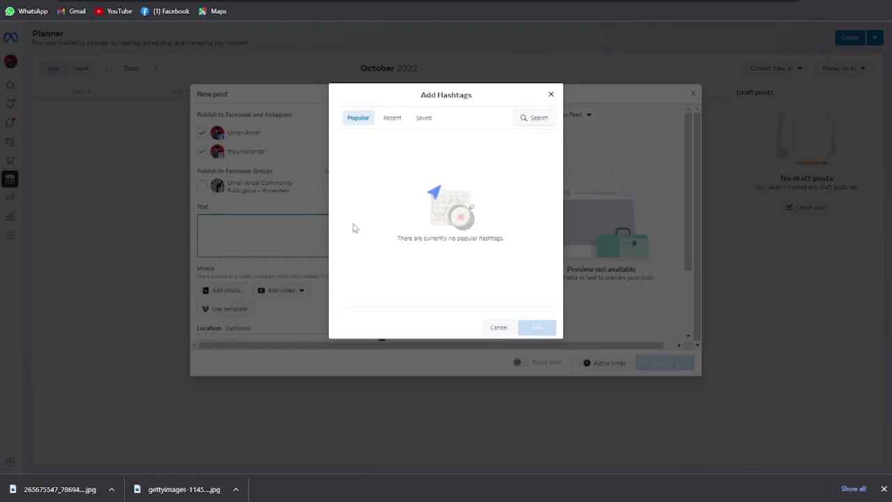
{"action": "left_click", "coordinate": [384, 116]}
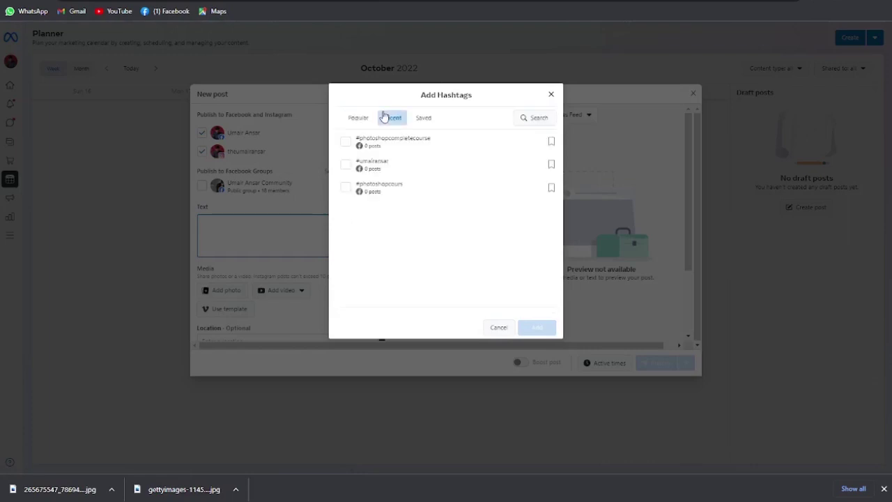
{"action": "left_click", "coordinate": [424, 118]}
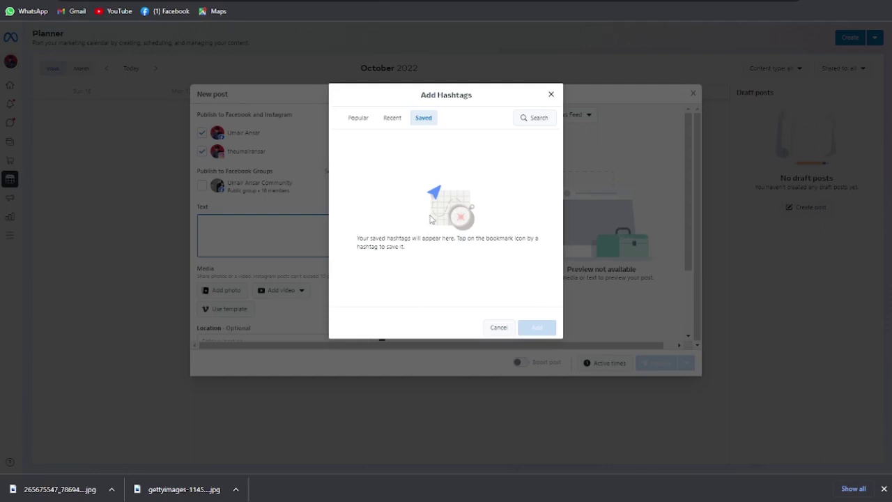
{"action": "key", "text": "Escape"}
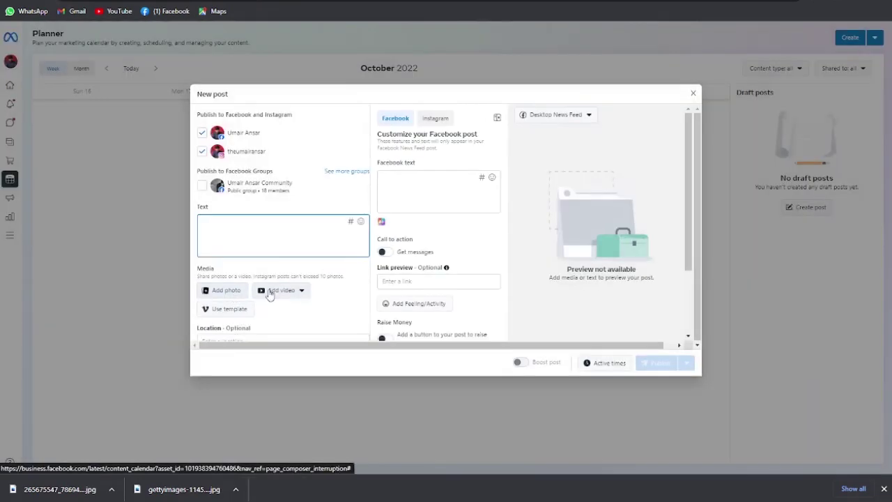
{"action": "left_click", "coordinate": [639, 392]}
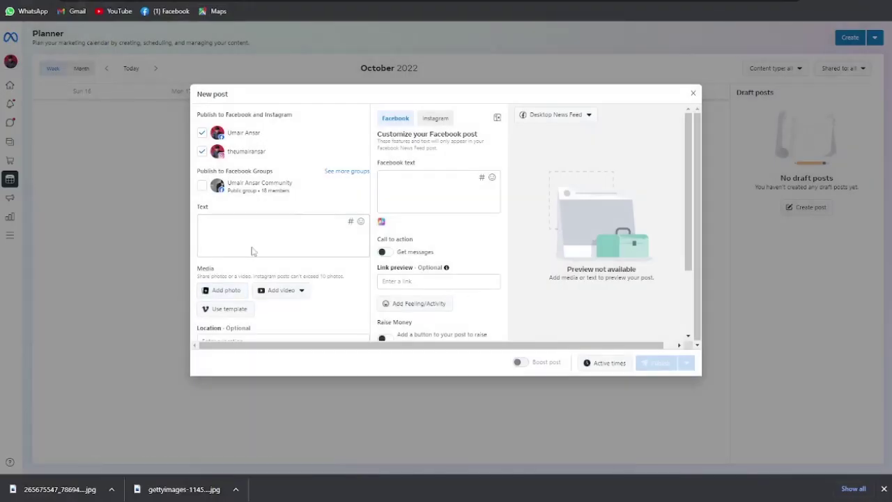
Add the photo Untitled-2 to the post
{"action": "left_click", "coordinate": [227, 292]}
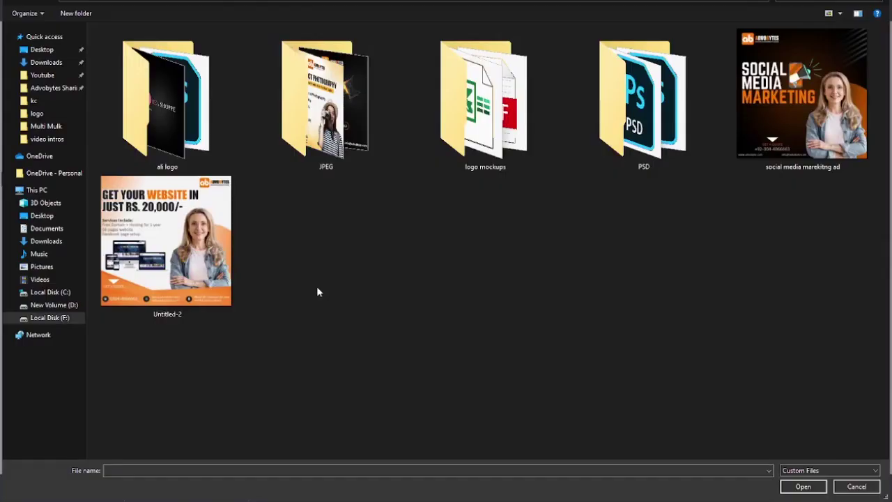
{"action": "left_click", "coordinate": [159, 215]}
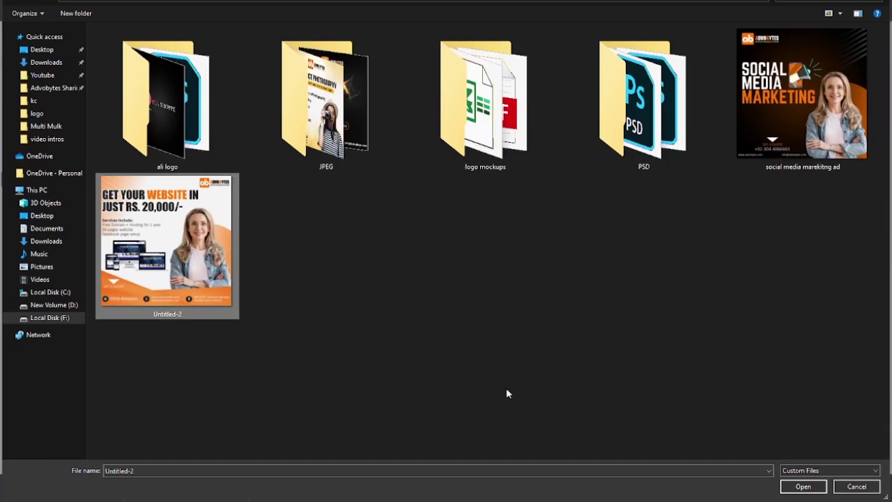
{"action": "left_click", "coordinate": [799, 488]}
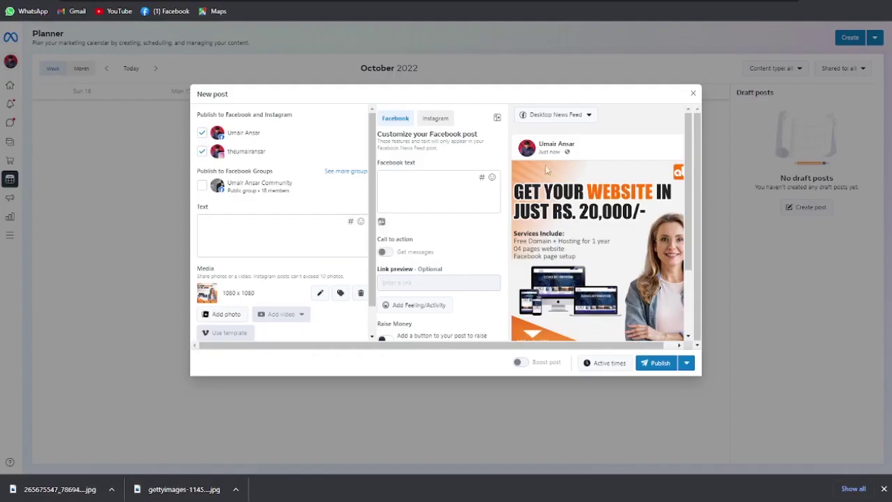
Paste the prepared social media marketing caption with its website, phone number and hashtags into the shared post text
{"action": "left_click", "coordinate": [251, 224]}
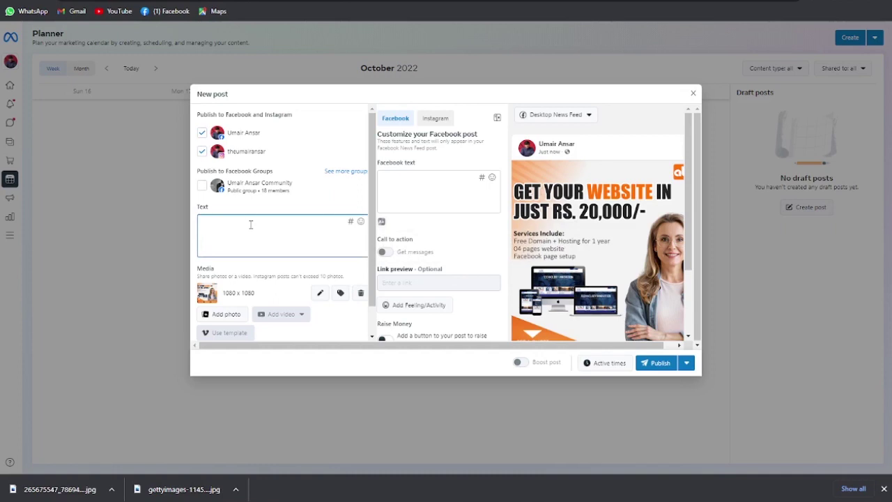
{"action": "key", "text": "ctrl+v"}
{"action": "left_click_drag", "start_coordinate": [344, 293], "coordinate": [349, 233]}
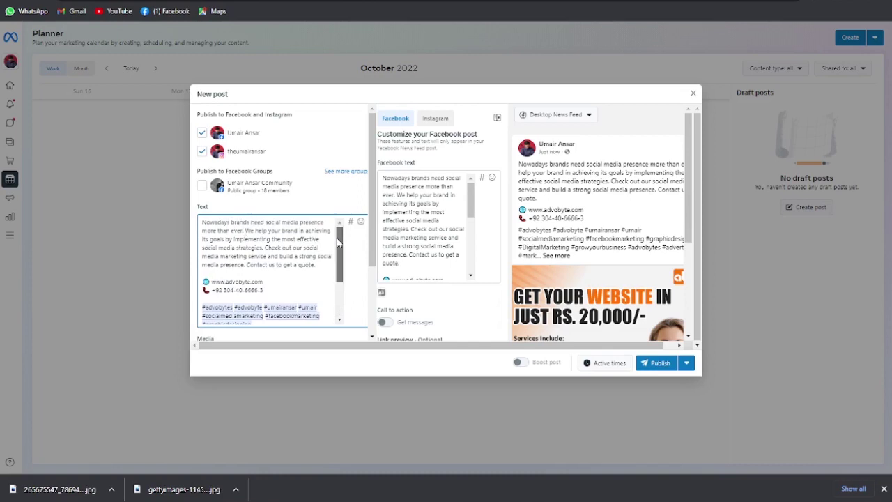
{"action": "left_click_drag", "start_coordinate": [336, 235], "coordinate": [339, 275]}
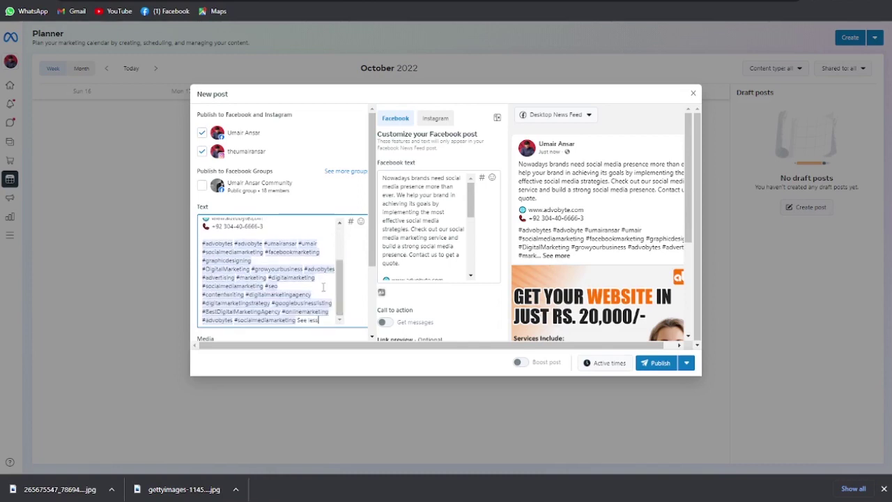
Examine the media and location fields, the Facebook and Instagram versions of the text, and the remaining Facebook post options
{"action": "left_click_drag", "start_coordinate": [371, 263], "coordinate": [372, 333]}
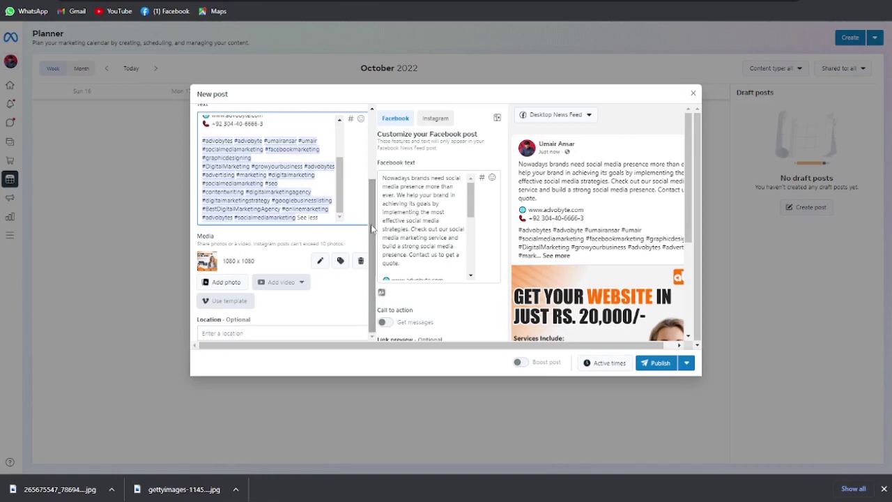
{"action": "left_click_drag", "start_coordinate": [371, 209], "coordinate": [372, 131]}
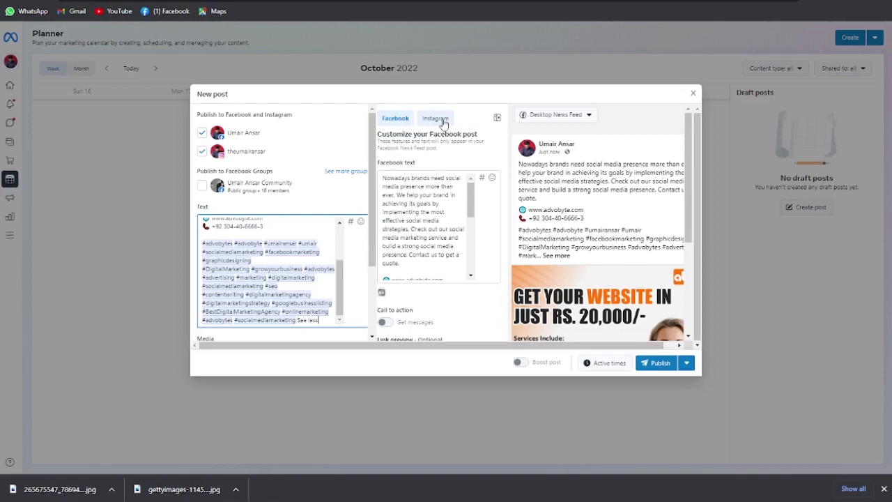
{"action": "scroll", "coordinate": [443, 132], "scroll_direction": "down", "scroll_amount": 1}
{"action": "scroll", "coordinate": [439, 167], "scroll_direction": "up", "scroll_amount": 1}
{"action": "scroll", "coordinate": [432, 209], "scroll_direction": "down", "scroll_amount": 2}
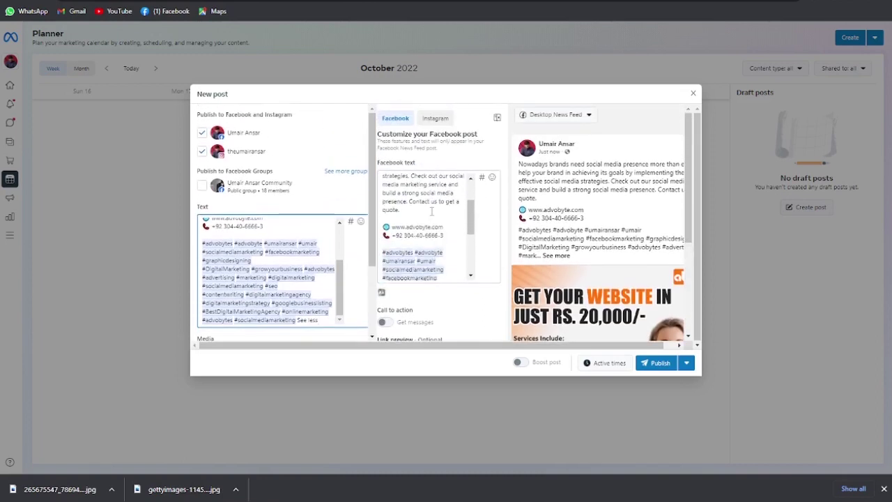
{"action": "left_click", "coordinate": [435, 118]}
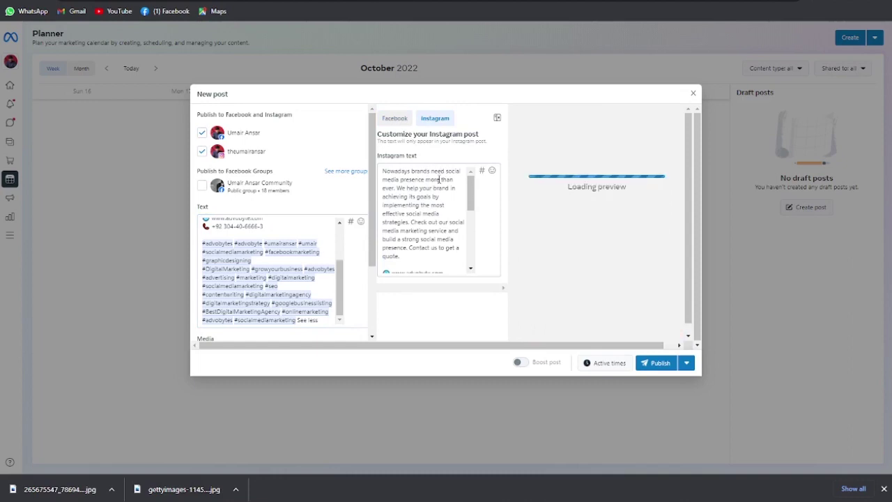
{"action": "left_click", "coordinate": [394, 118]}
{"action": "scroll", "coordinate": [432, 181], "scroll_direction": "down", "scroll_amount": 3}
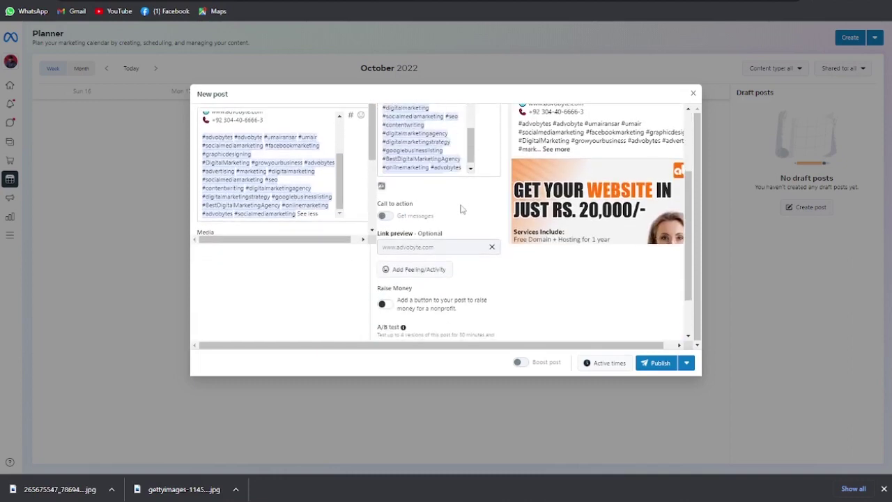
{"action": "scroll", "coordinate": [460, 293], "scroll_direction": "down", "scroll_amount": 2}
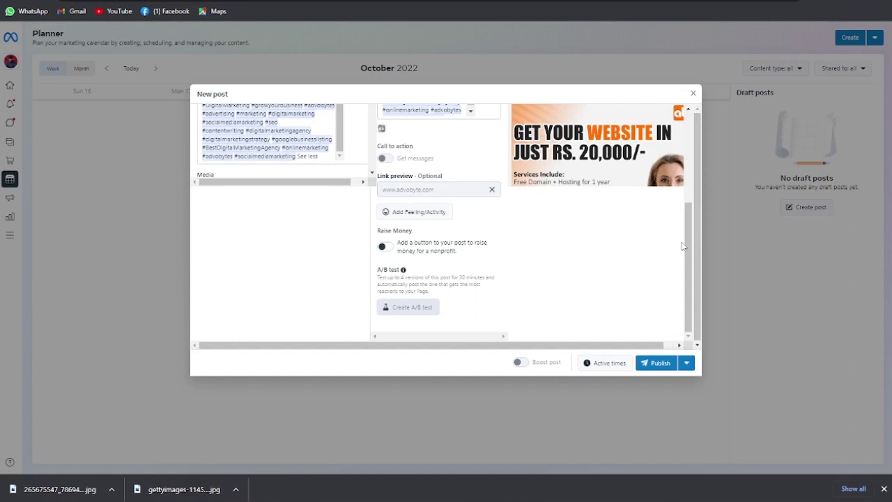
Remove the Instagram account from the publishing destinations and open the A/B test setup for the Facebook post
{"action": "scroll", "coordinate": [689, 240], "scroll_direction": "up", "scroll_amount": 5}
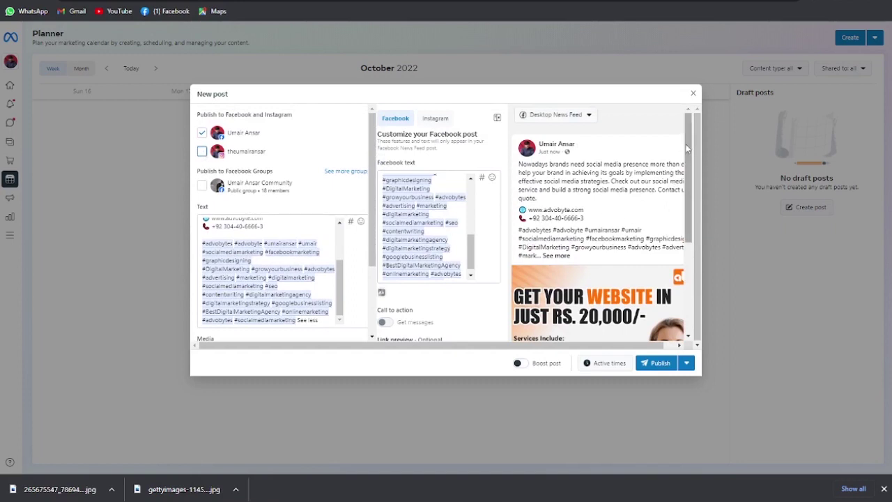
{"action": "scroll", "coordinate": [682, 203], "scroll_direction": "down", "scroll_amount": 2}
{"action": "scroll", "coordinate": [683, 202], "scroll_direction": "down", "scroll_amount": 2}
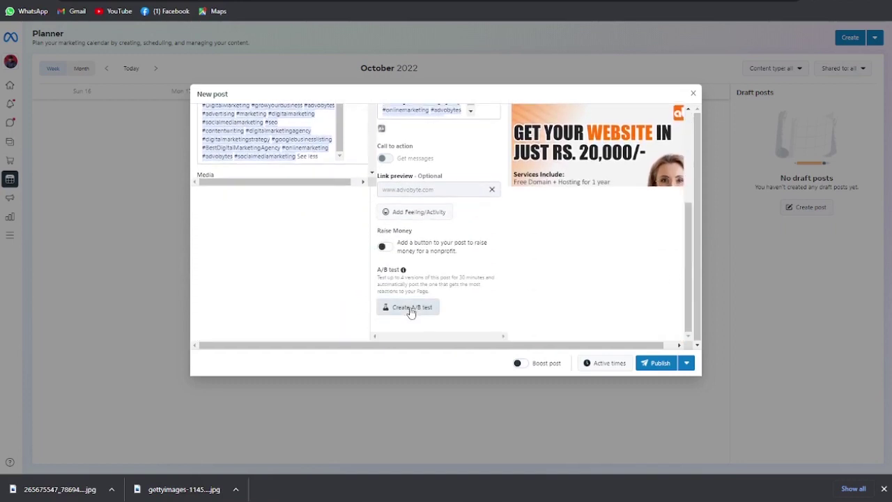
{"action": "left_click", "coordinate": [411, 310]}
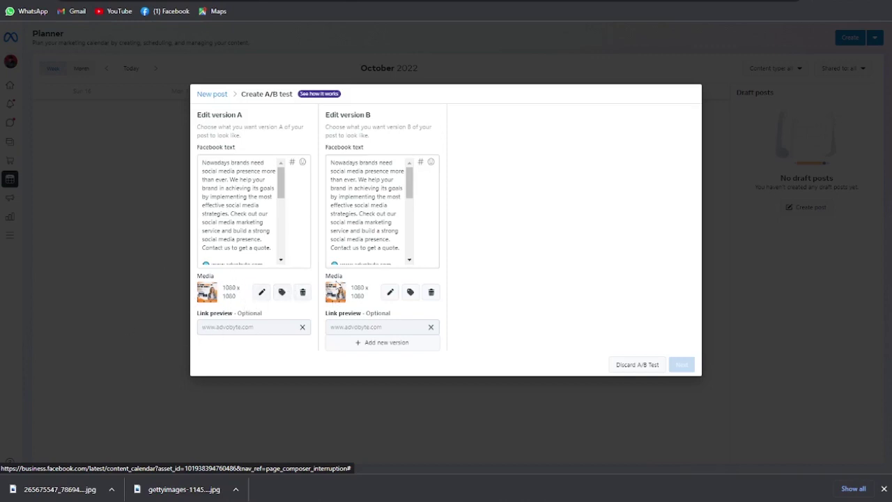
Examine versions A and B in the A/B test setup, and return to the post without creating a test
{"action": "scroll", "coordinate": [379, 195], "scroll_direction": "down", "scroll_amount": 5}
{"action": "scroll", "coordinate": [376, 198], "scroll_direction": "up", "scroll_amount": 5}
{"action": "scroll", "coordinate": [377, 198], "scroll_direction": "down", "scroll_amount": 4}
{"action": "scroll", "coordinate": [375, 199], "scroll_direction": "up", "scroll_amount": 4}
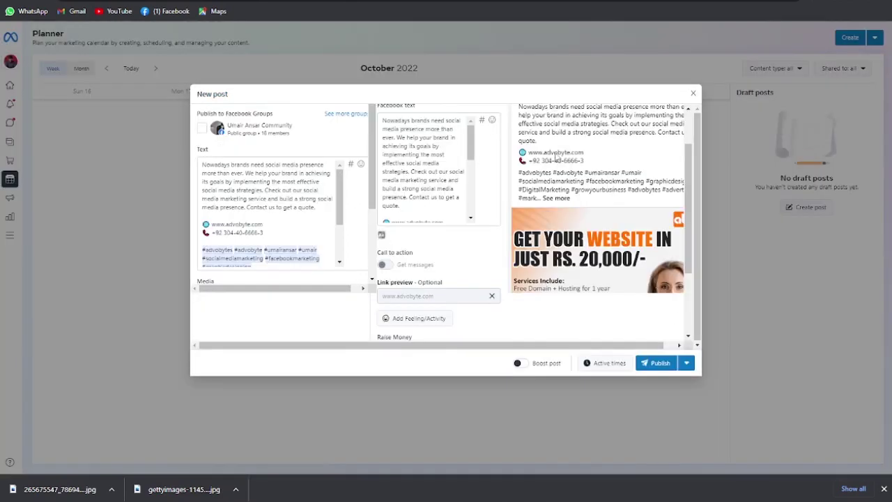
{"action": "scroll", "coordinate": [690, 207], "scroll_direction": "down", "scroll_amount": 3}
{"action": "scroll", "coordinate": [683, 244], "scroll_direction": "up", "scroll_amount": 5}
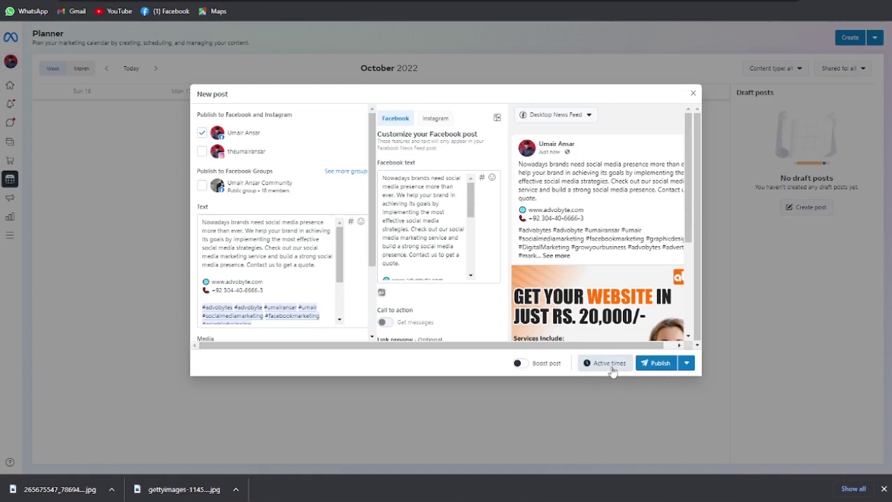
Set the post's schedule to the suggested active time of Oct 21, 2022 at 8:00 PM and save it
{"action": "left_click", "coordinate": [611, 368]}
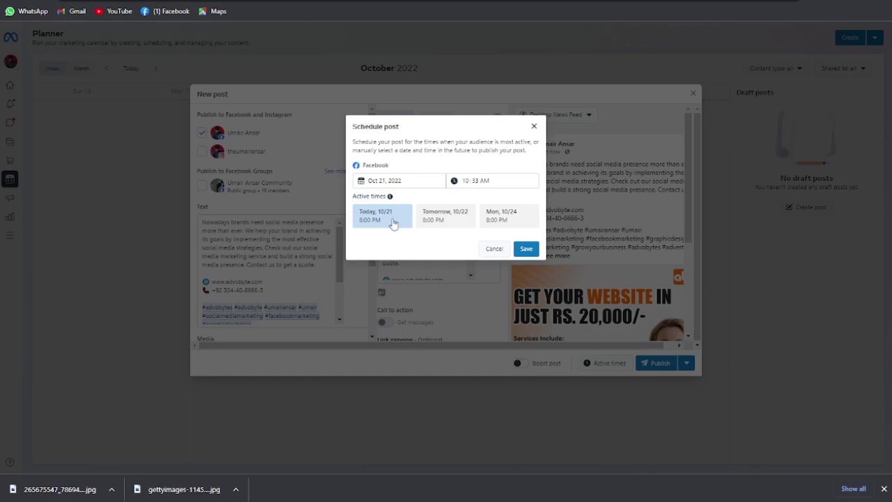
{"action": "left_click", "coordinate": [454, 219]}
{"action": "left_click", "coordinate": [407, 214]}
{"action": "left_click", "coordinate": [527, 249]}
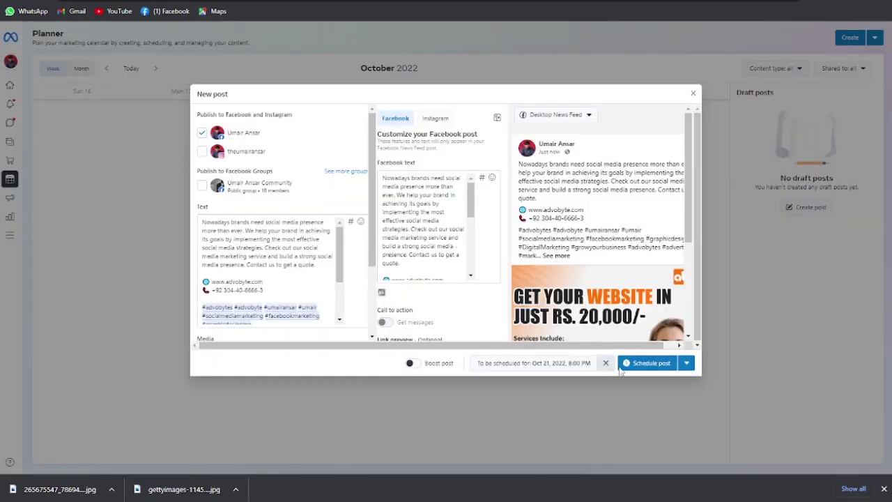